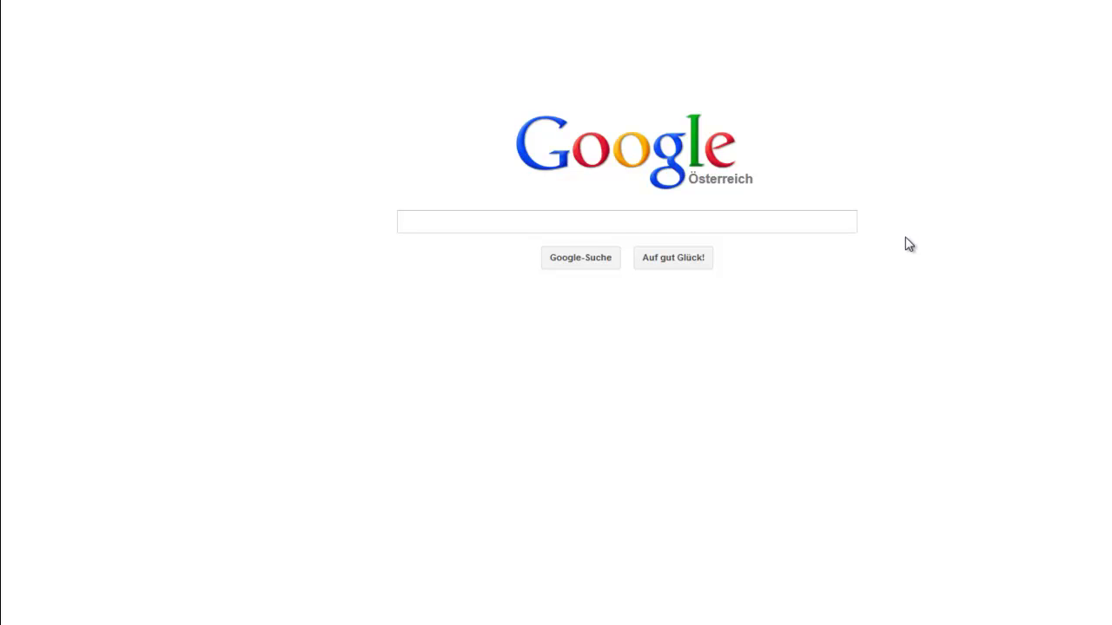
{"action": "left_click", "coordinate": [812, 220]}
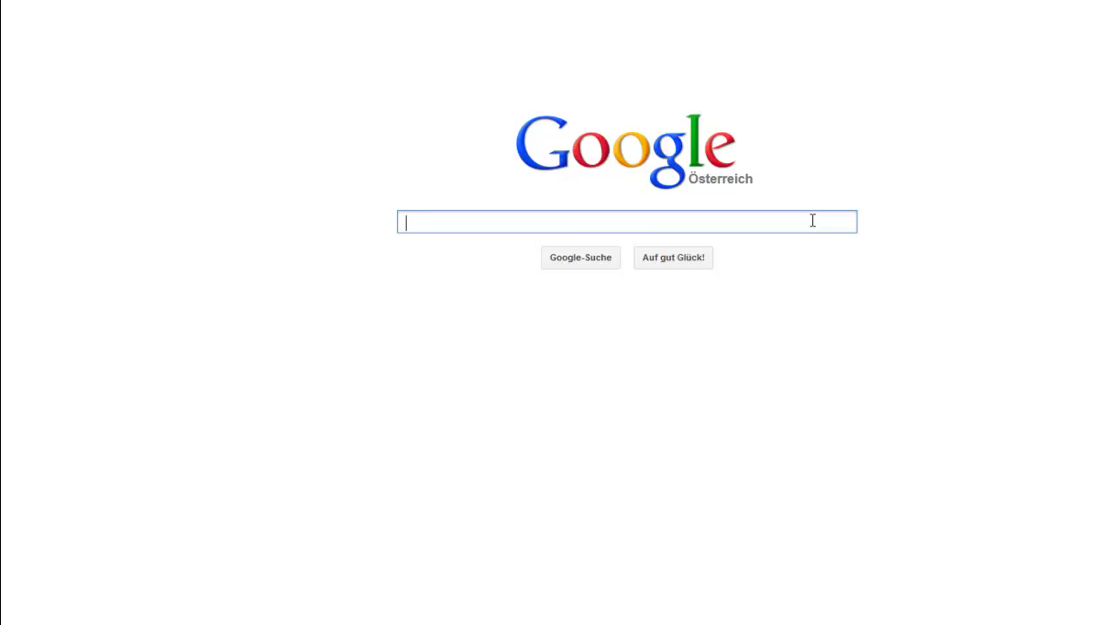
{"action": "type", "text": "http://realworld-cursor-editor.softonic.de/download"}
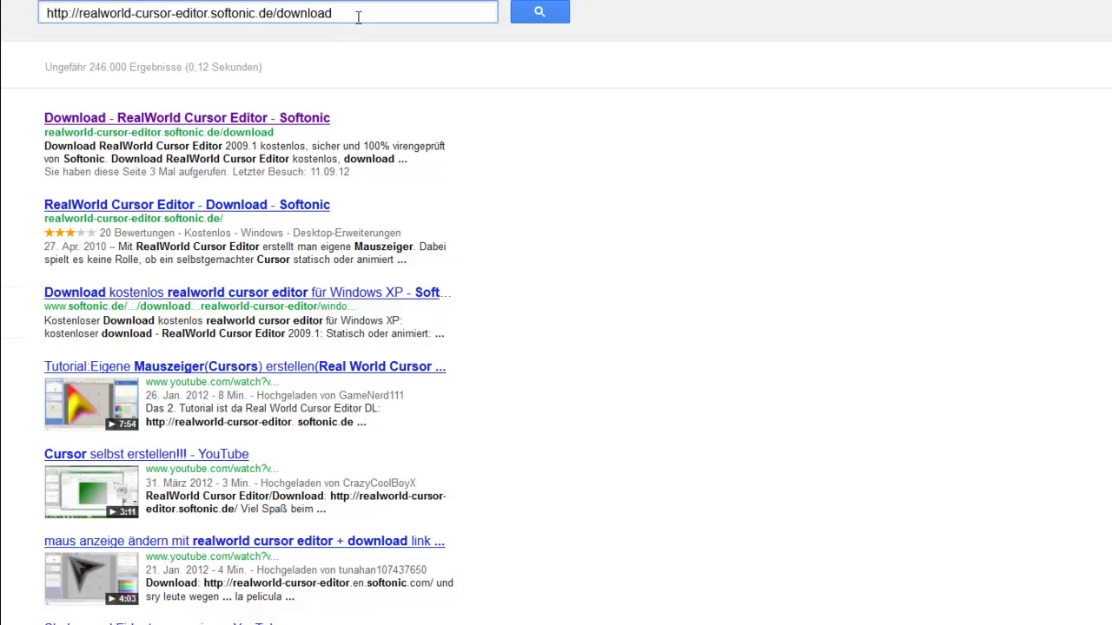
{"action": "left_click", "coordinate": [298, 121]}
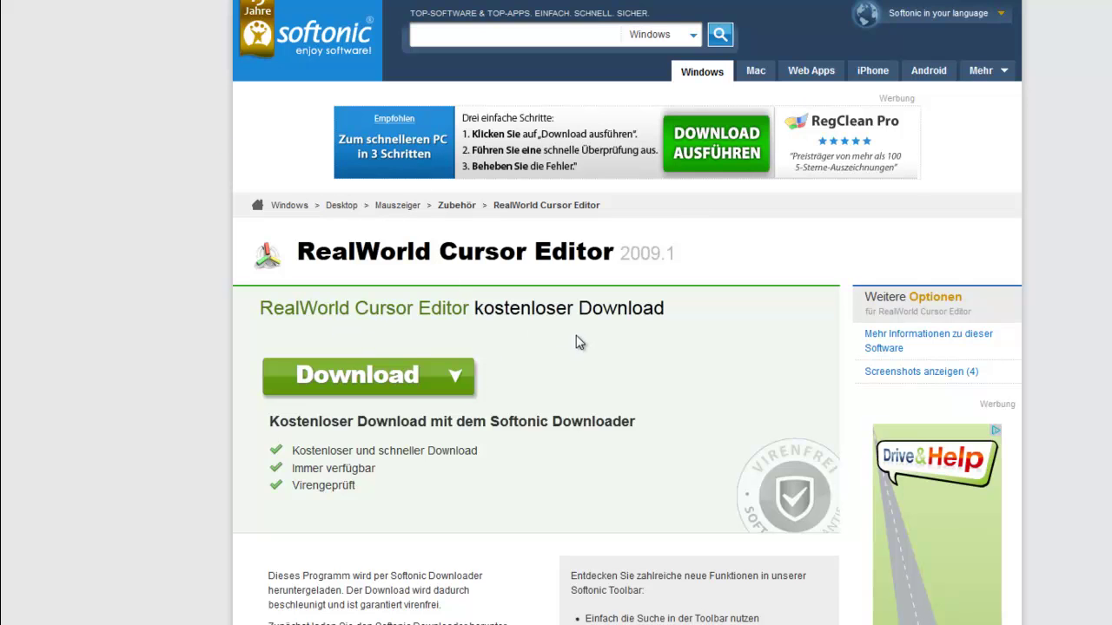
Step: Download and save SoftonicDownloader_fuer_realworld-cursor-editor.exe, then close the downloads window
{"action": "left_click", "coordinate": [416, 377]}
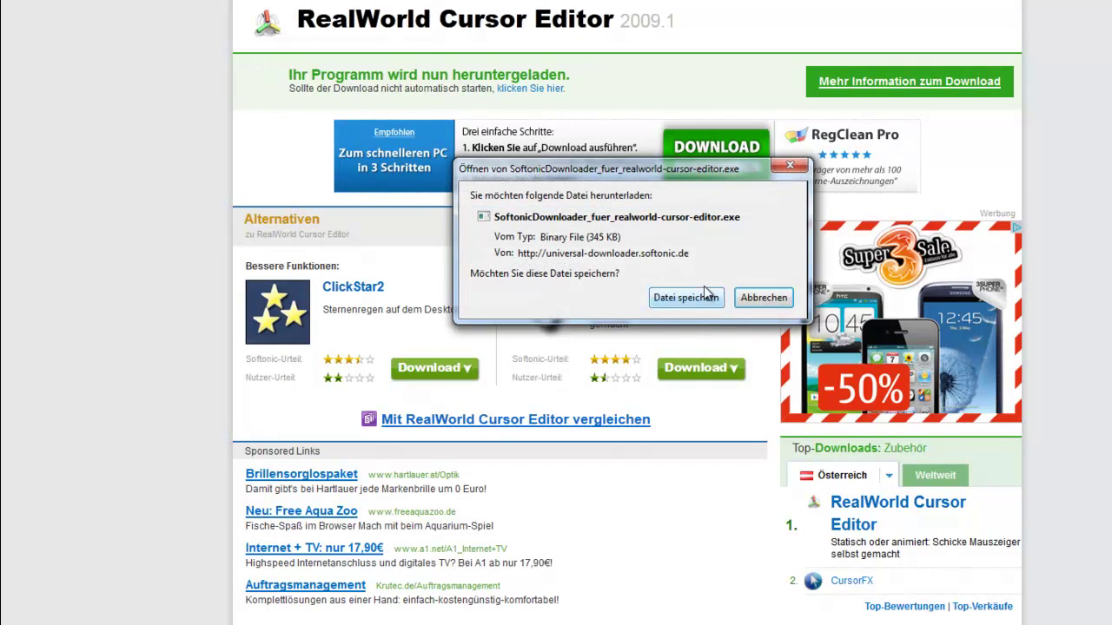
{"action": "left_click", "coordinate": [702, 297]}
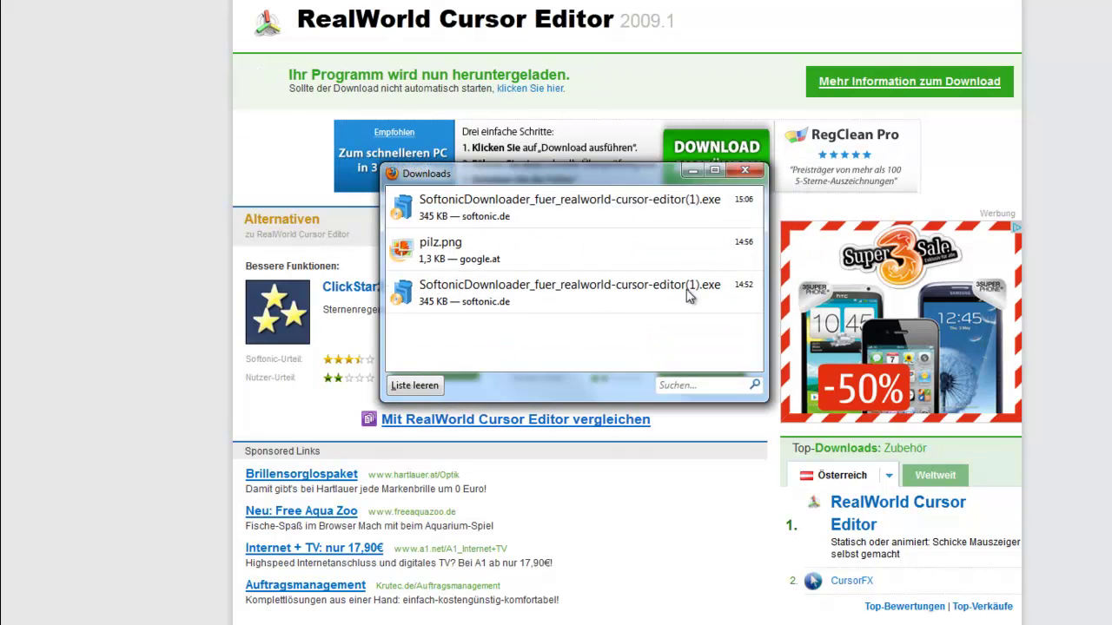
{"action": "left_click", "coordinate": [612, 206]}
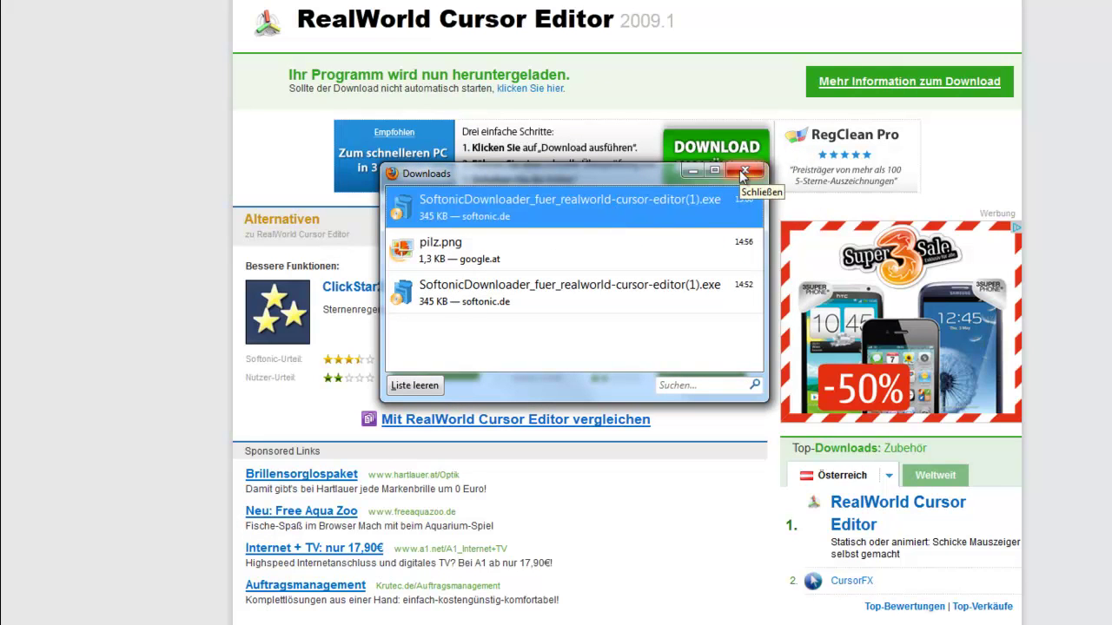
{"action": "left_click", "coordinate": [743, 171]}
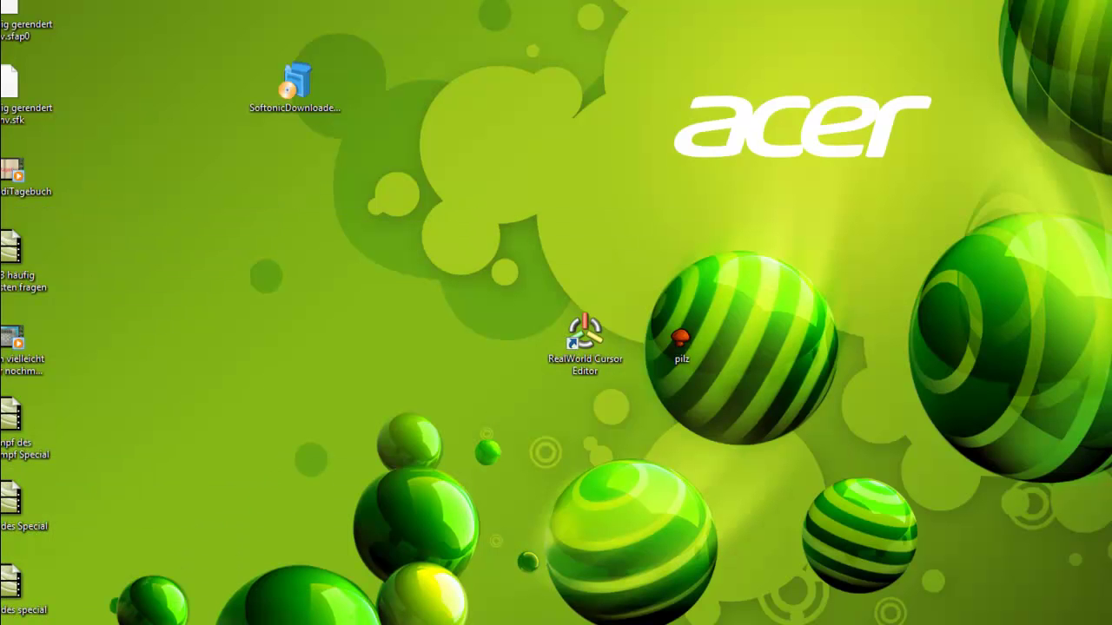
{"action": "left_click", "coordinate": [300, 88]}
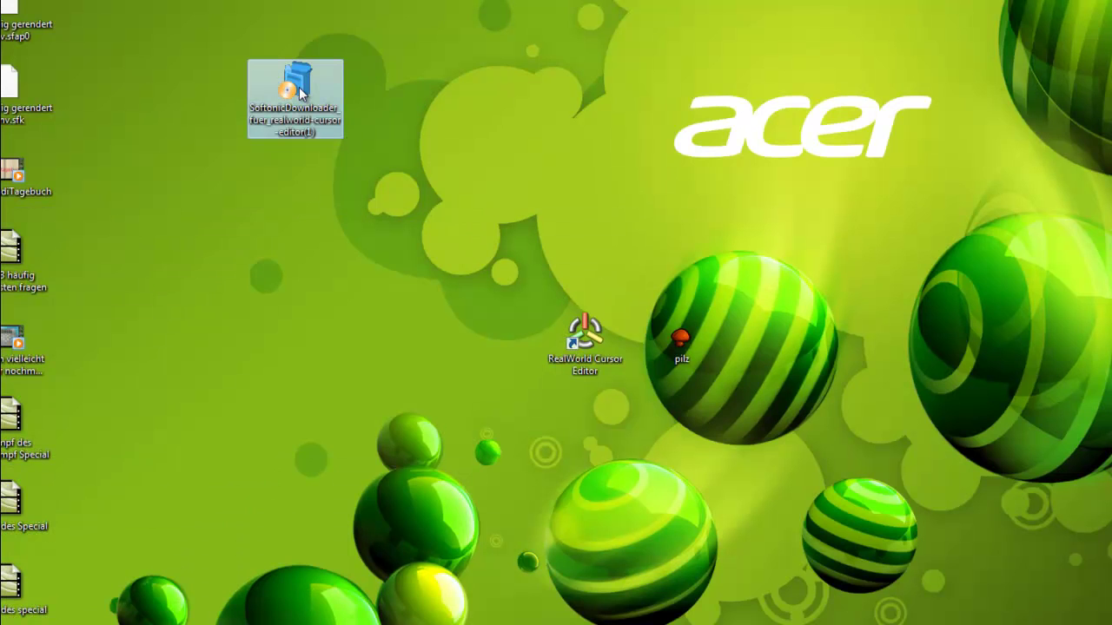
{"action": "double_click", "coordinate": [304, 100]}
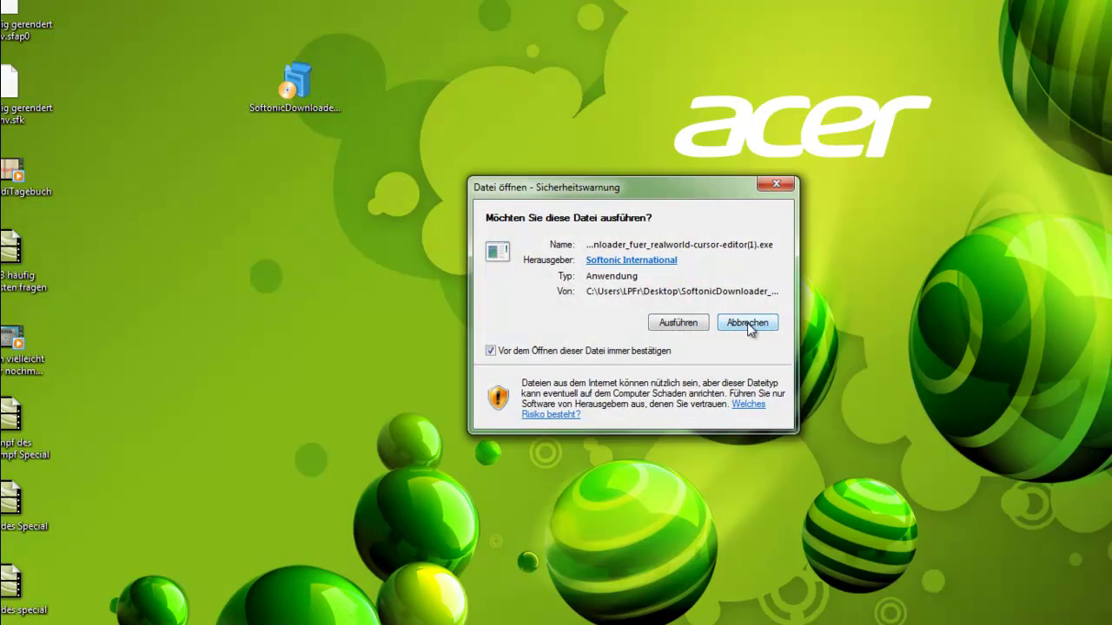
{"action": "left_click", "coordinate": [776, 186]}
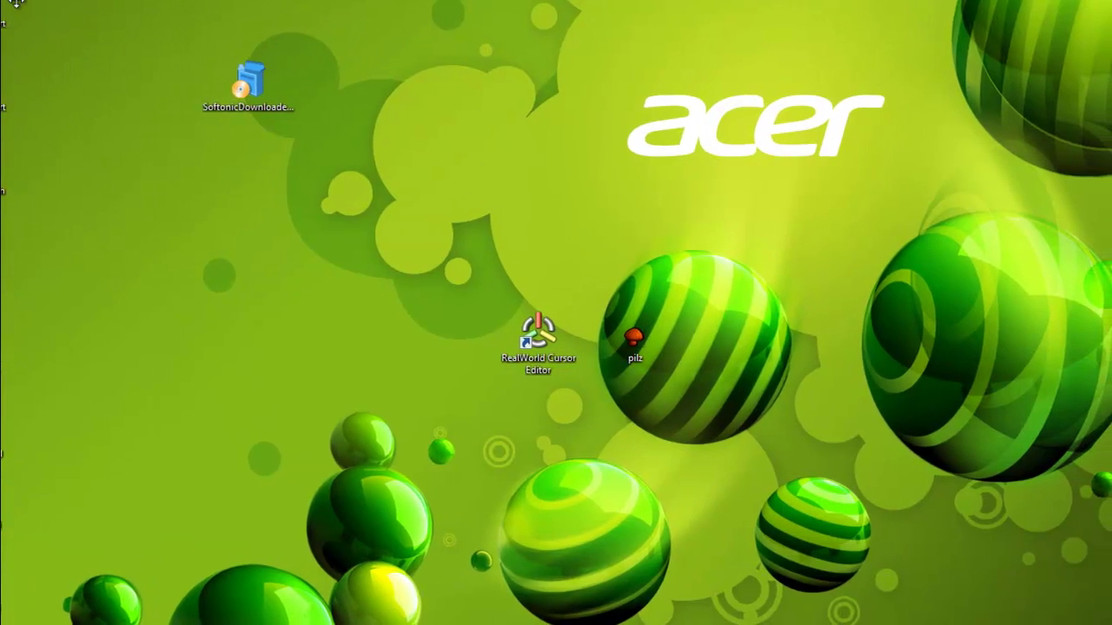
{"action": "left_click", "coordinate": [237, 76]}
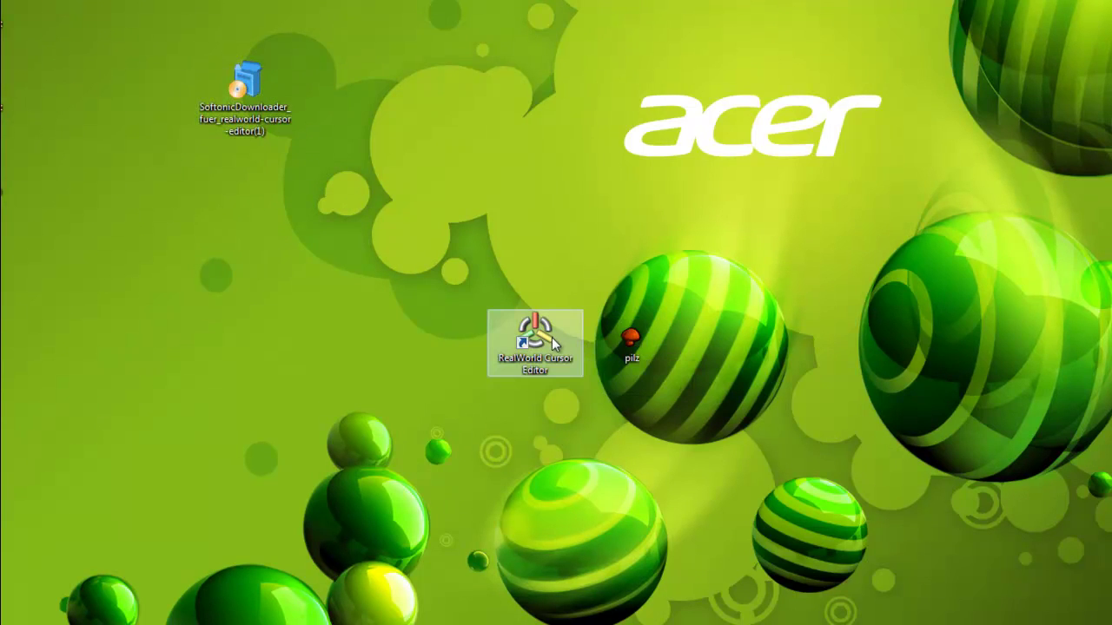
{"action": "left_click", "coordinate": [496, 352]}
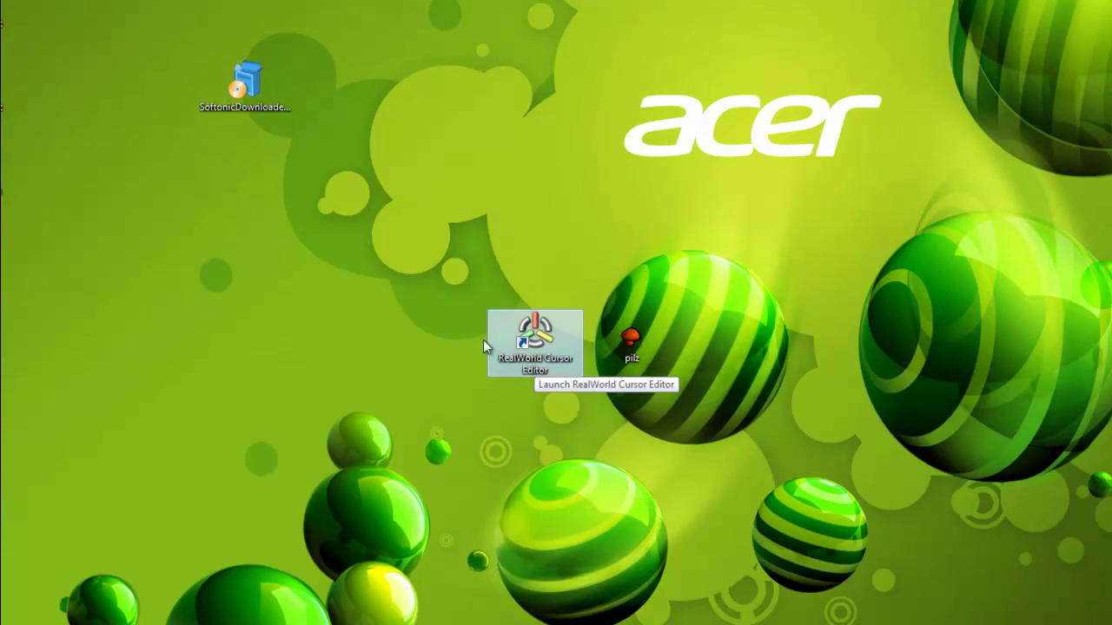
{"action": "left_click_drag", "start_coordinate": [483, 346], "coordinate": [486, 319]}
{"action": "left_click", "coordinate": [612, 346]}
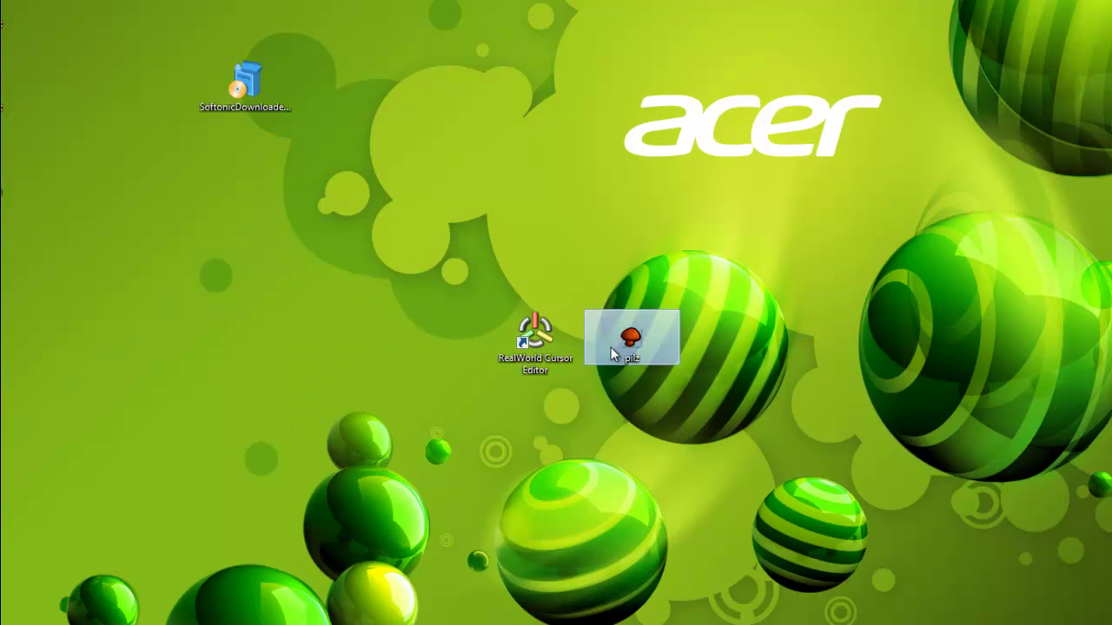
Step: Launch RealWorld Cursor Editor and create a new static cursor from the pilz mushroom image
{"action": "double_click", "coordinate": [532, 340]}
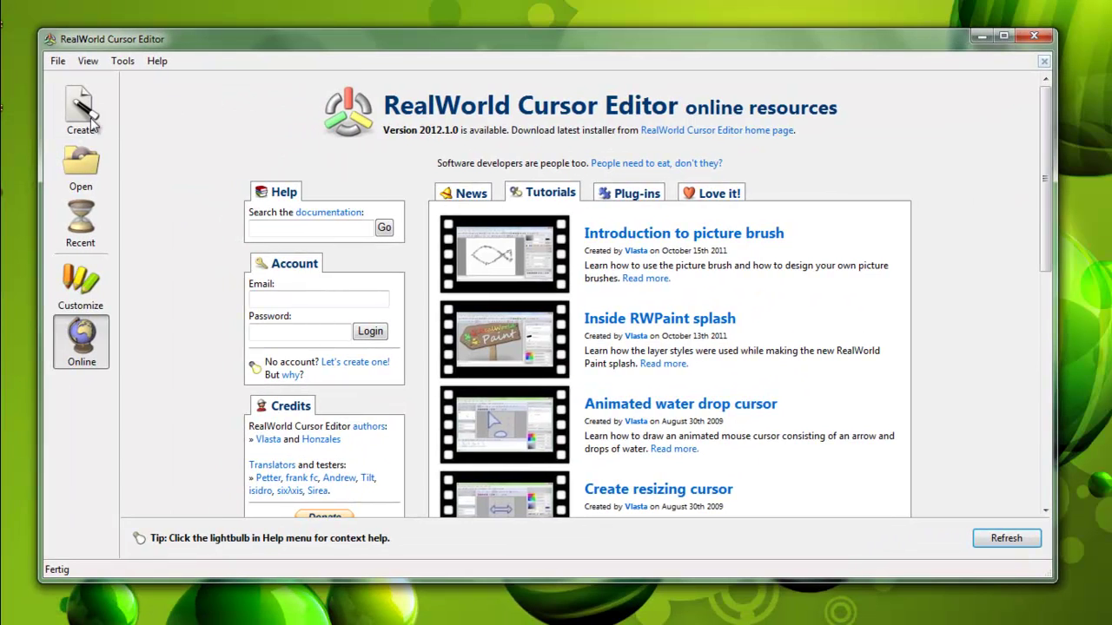
{"action": "left_click", "coordinate": [90, 117]}
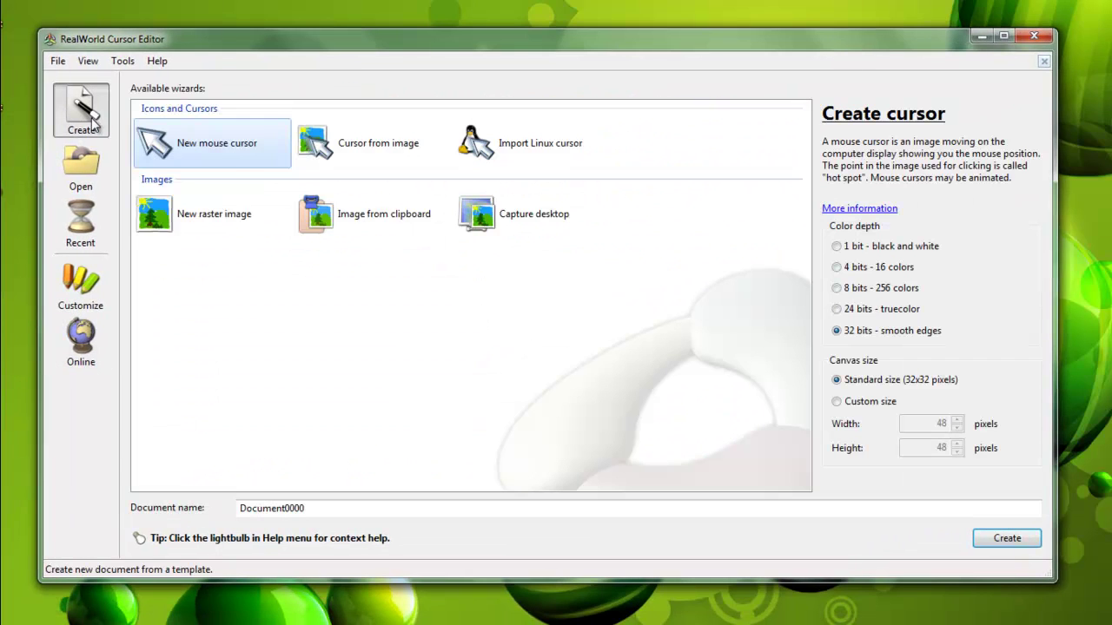
{"action": "left_click", "coordinate": [379, 150]}
{"action": "double_click", "coordinate": [391, 144]}
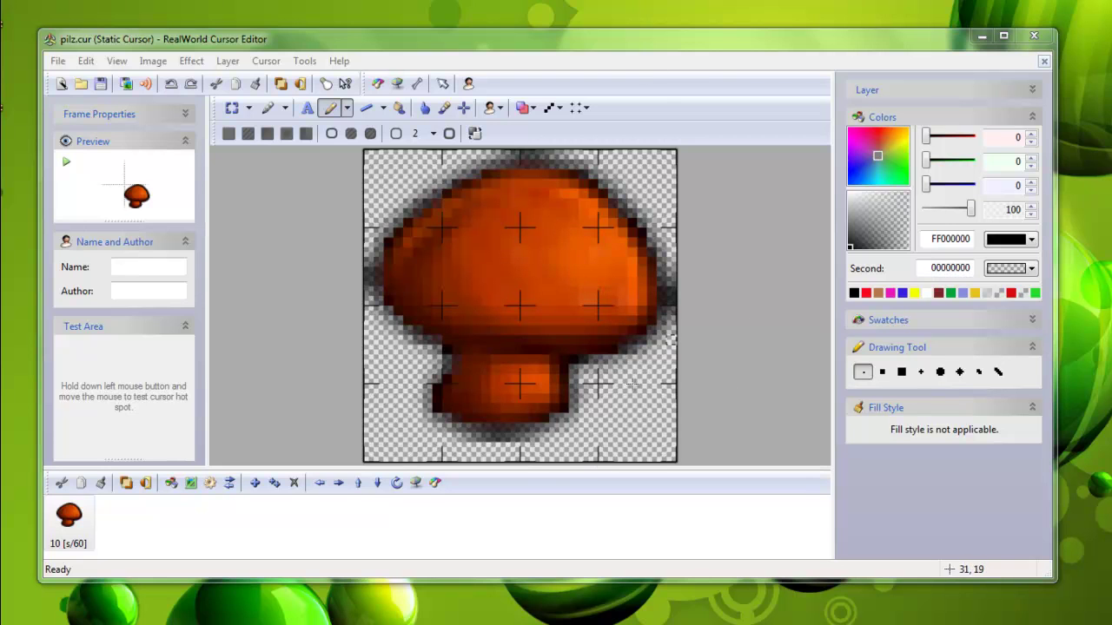
{"action": "left_click_drag", "start_coordinate": [675, 36], "coordinate": [709, 31]}
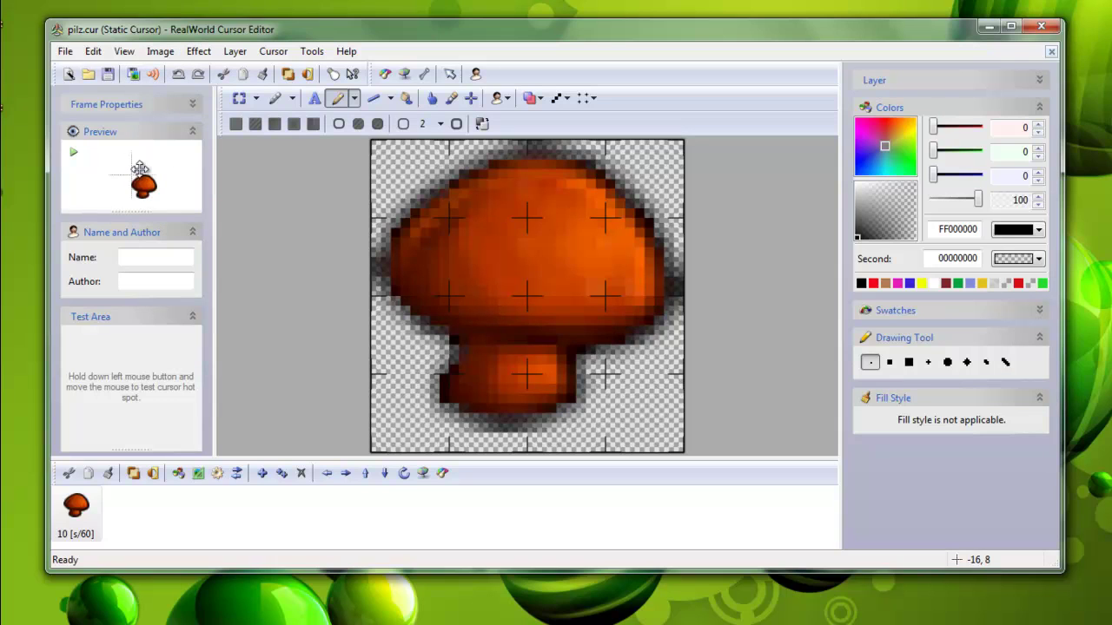
Step: Position the cursor's hot spot in the middle of the mushroom, save the static cursor as PILZ .cur on the desktop, and close the editor
{"action": "left_click_drag", "start_coordinate": [137, 172], "coordinate": [107, 163]}
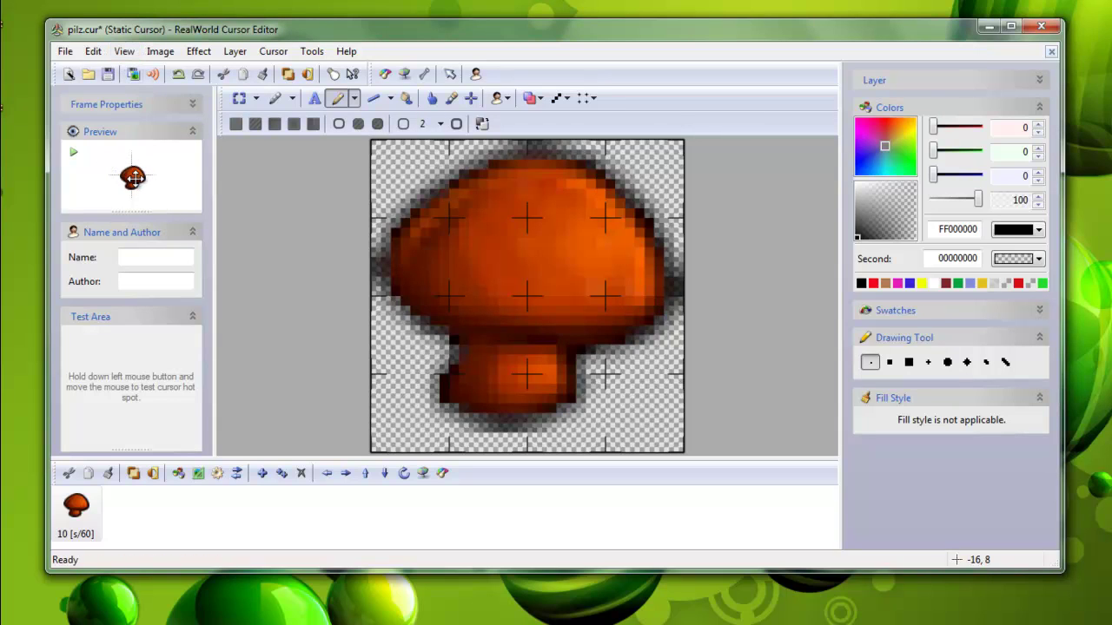
{"action": "left_click", "coordinate": [67, 55]}
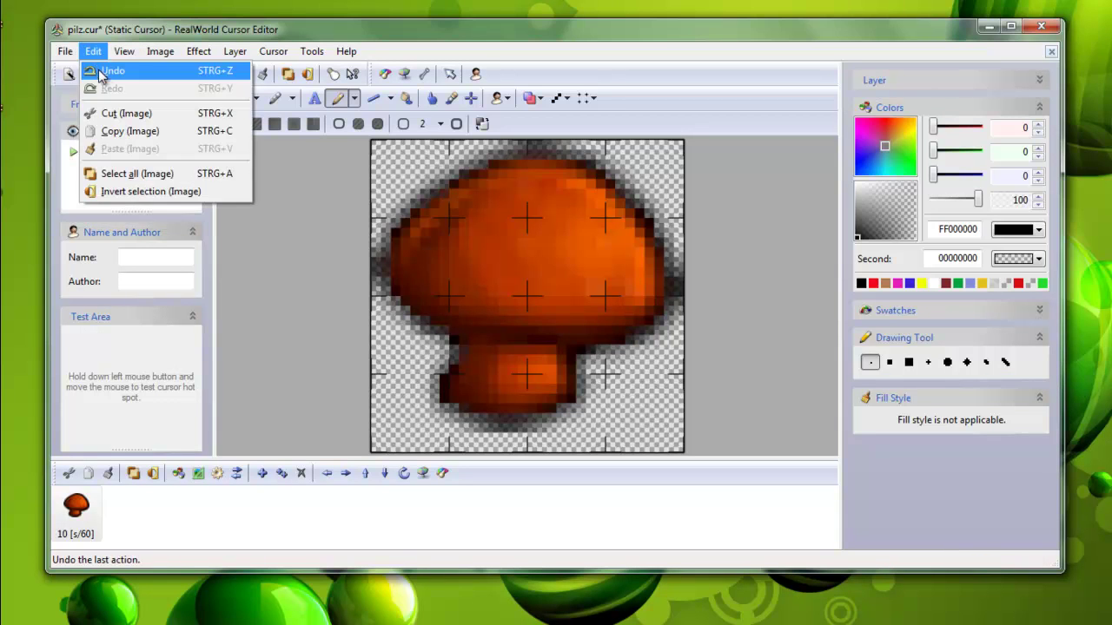
{"action": "left_click", "coordinate": [82, 126]}
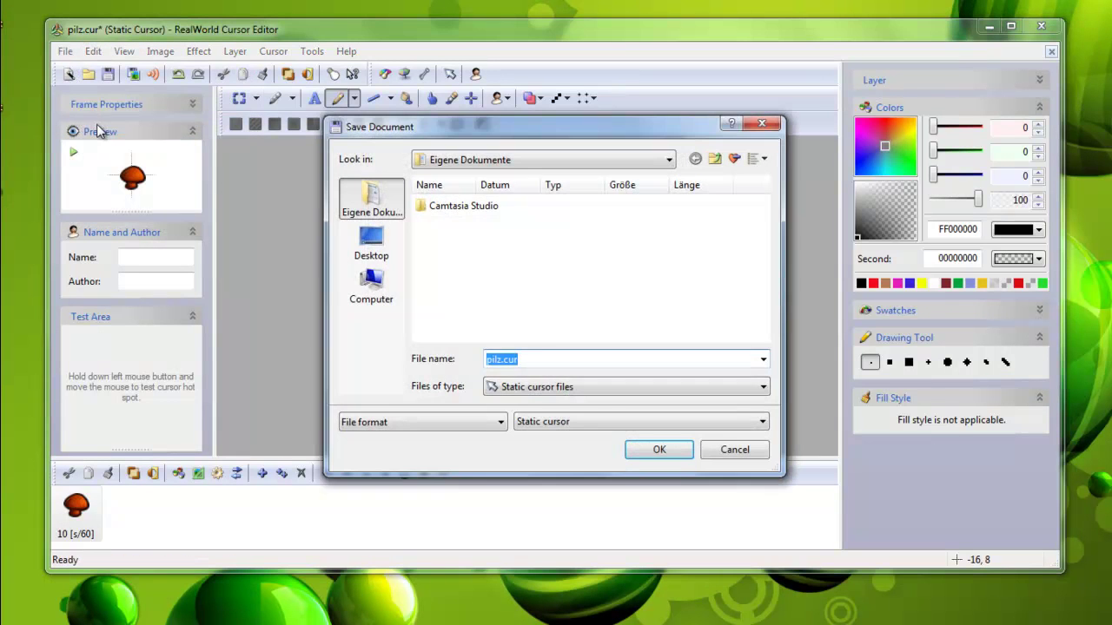
{"action": "key", "text": "Return"}
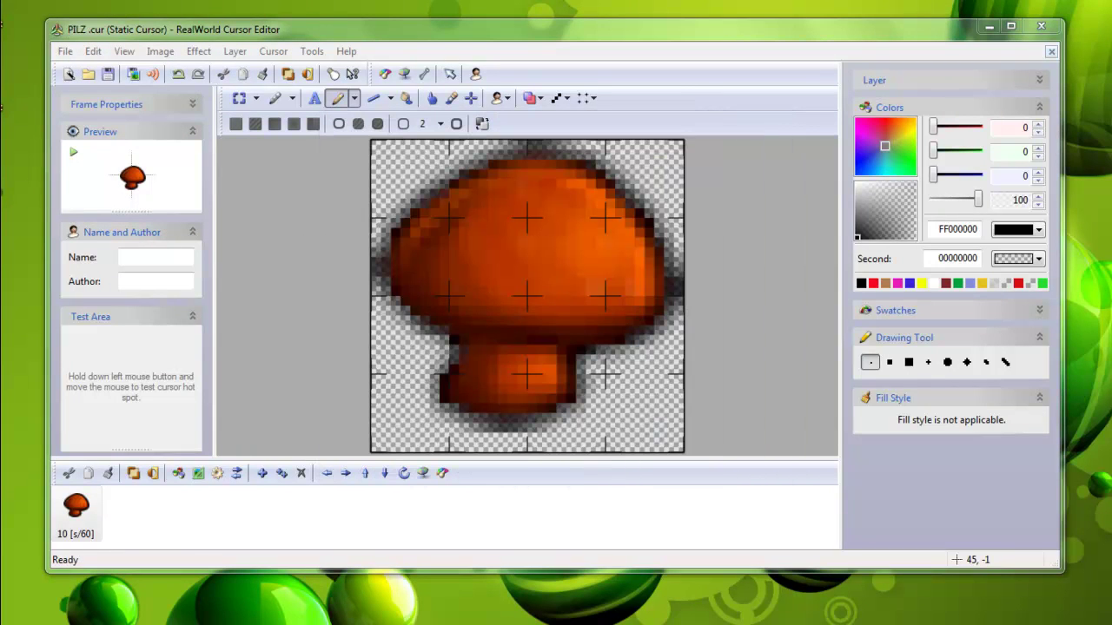
{"action": "left_click", "coordinate": [1043, 29]}
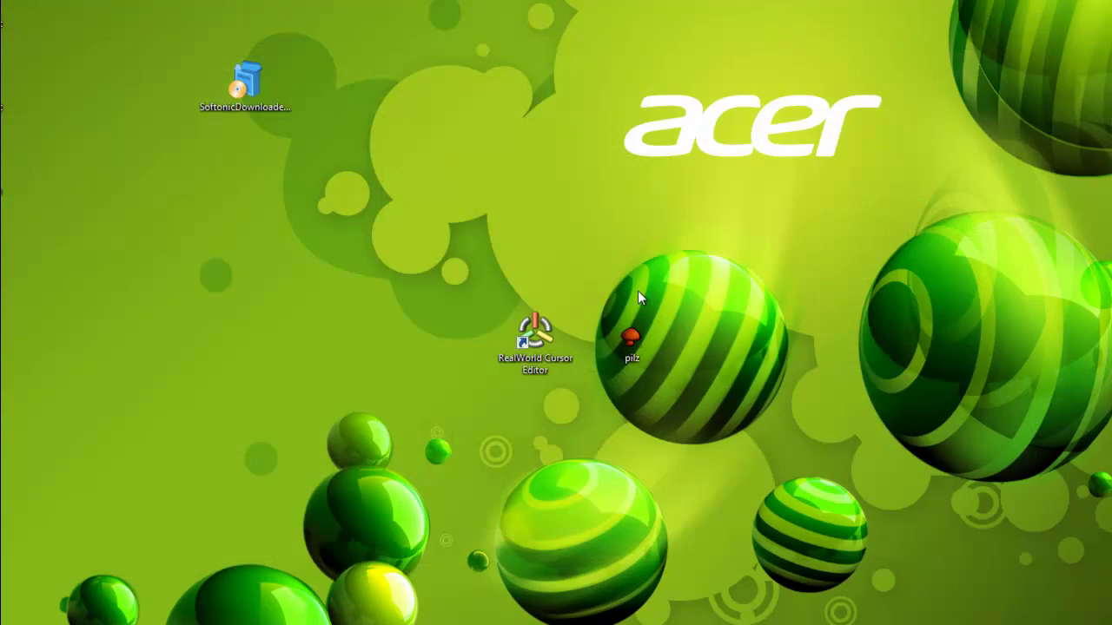
Step: Move the new PILZ cursor file on the desktop to the spot beside the RealWorld Cursor Editor shortcut
{"action": "left_click_drag", "start_coordinate": [2, 9], "coordinate": [349, 301]}
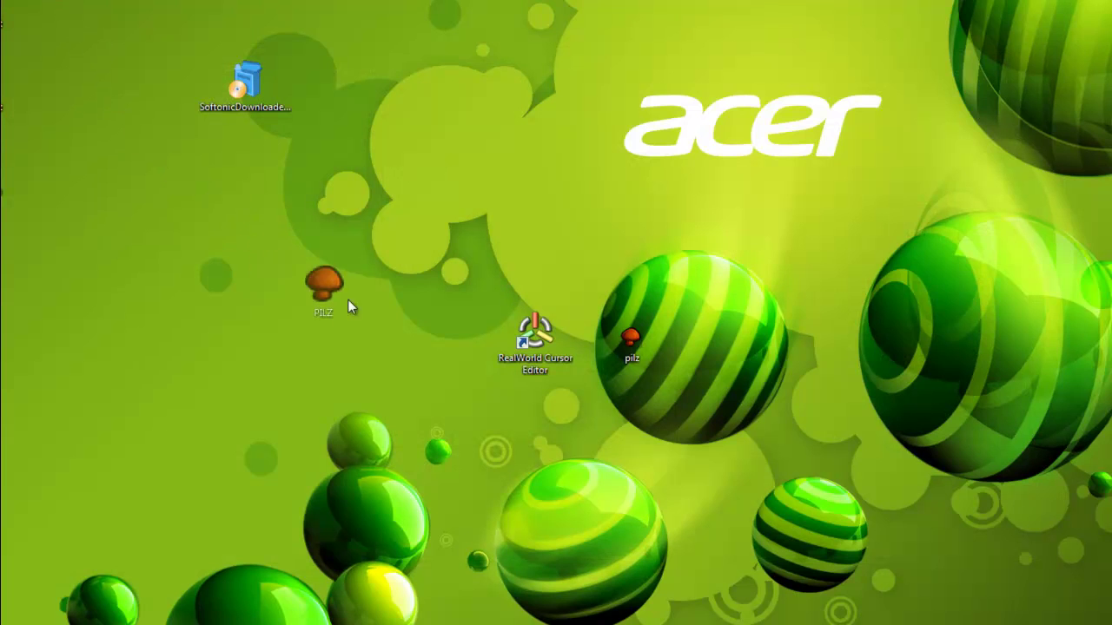
{"action": "left_click_drag", "start_coordinate": [440, 344], "coordinate": [440, 344]}
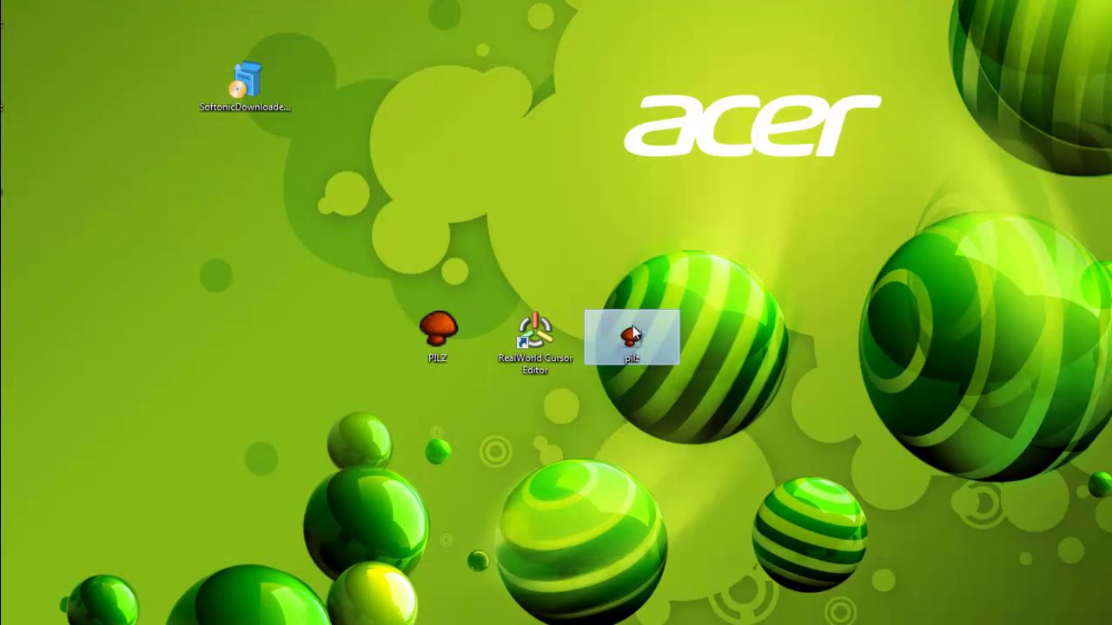
Step: Open the Windows desktop personalization settings and bring up the mouse pointer settings
{"action": "right_click", "coordinate": [320, 307]}
{"action": "left_click", "coordinate": [375, 516]}
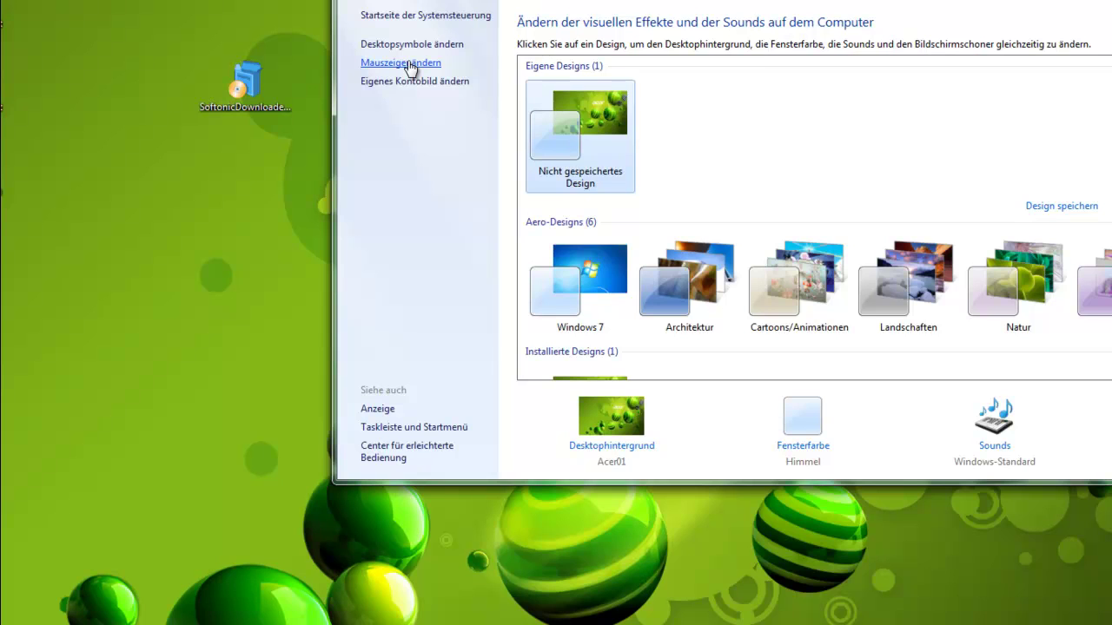
{"action": "right_click", "coordinate": [186, 329]}
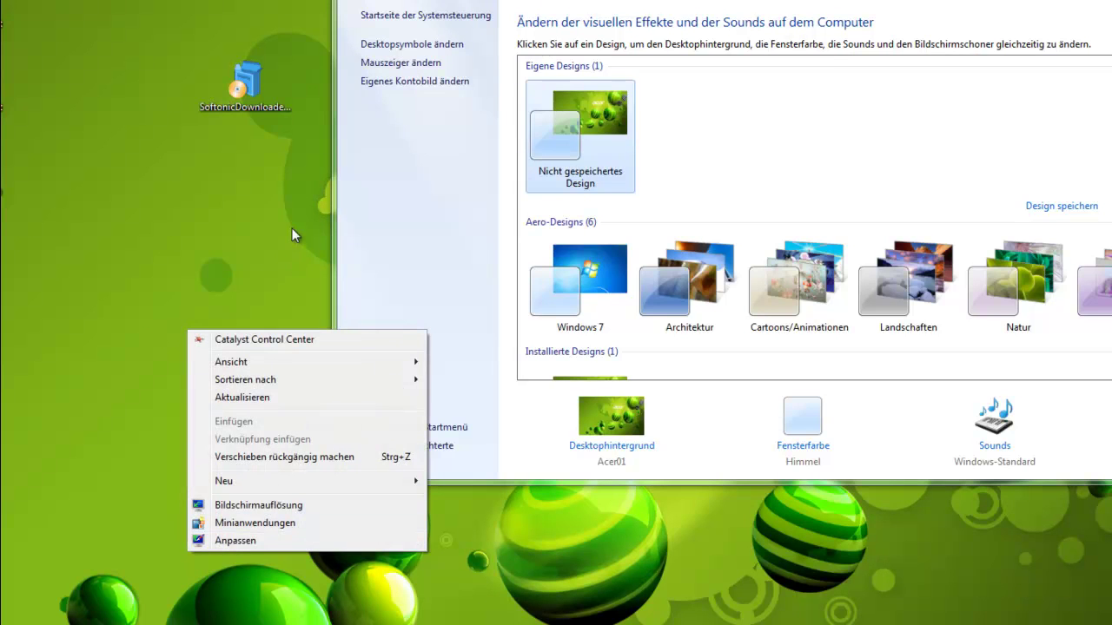
{"action": "left_click", "coordinate": [395, 65]}
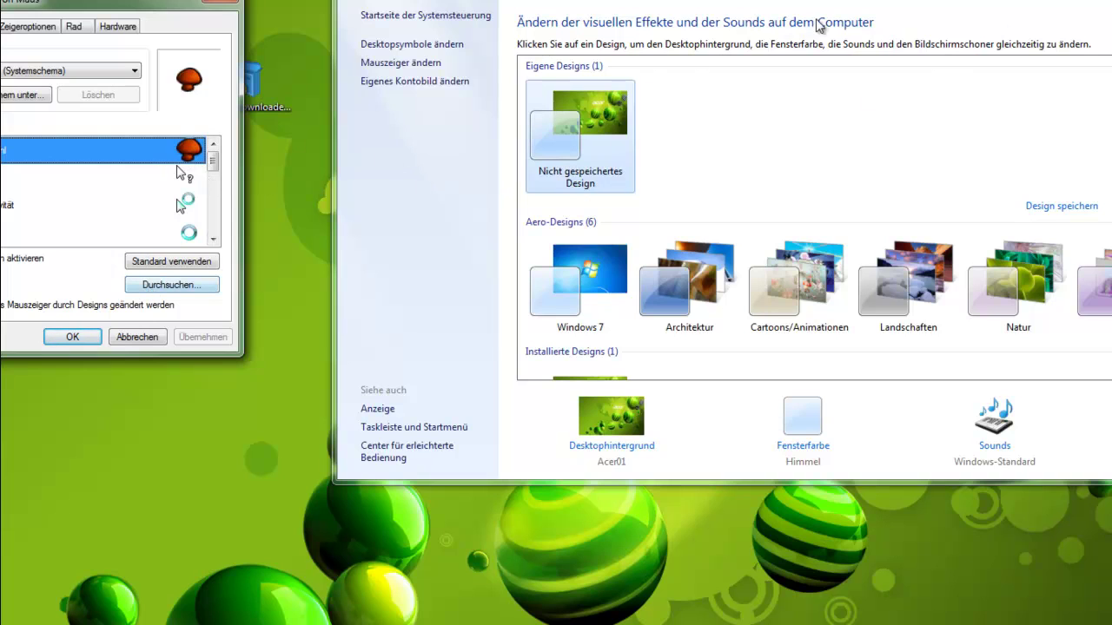
Step: Assign the PILZ cursor file from the desktop to the first pointer in the list, used for normal selection
{"action": "left_click_drag", "start_coordinate": [362, 203], "coordinate": [359, 269]}
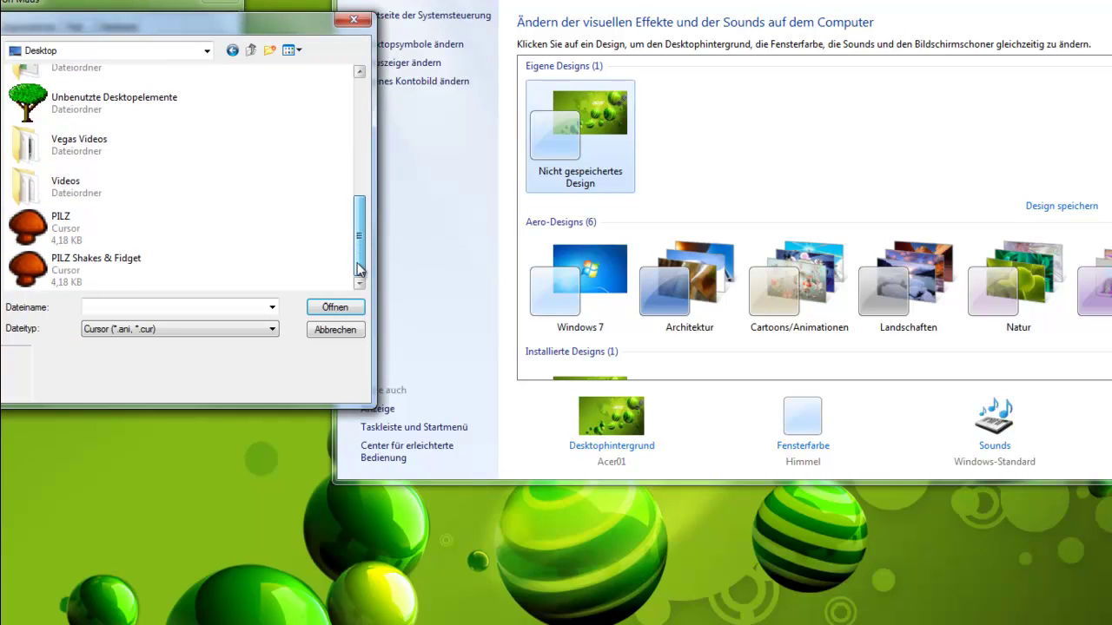
{"action": "left_click", "coordinate": [121, 240]}
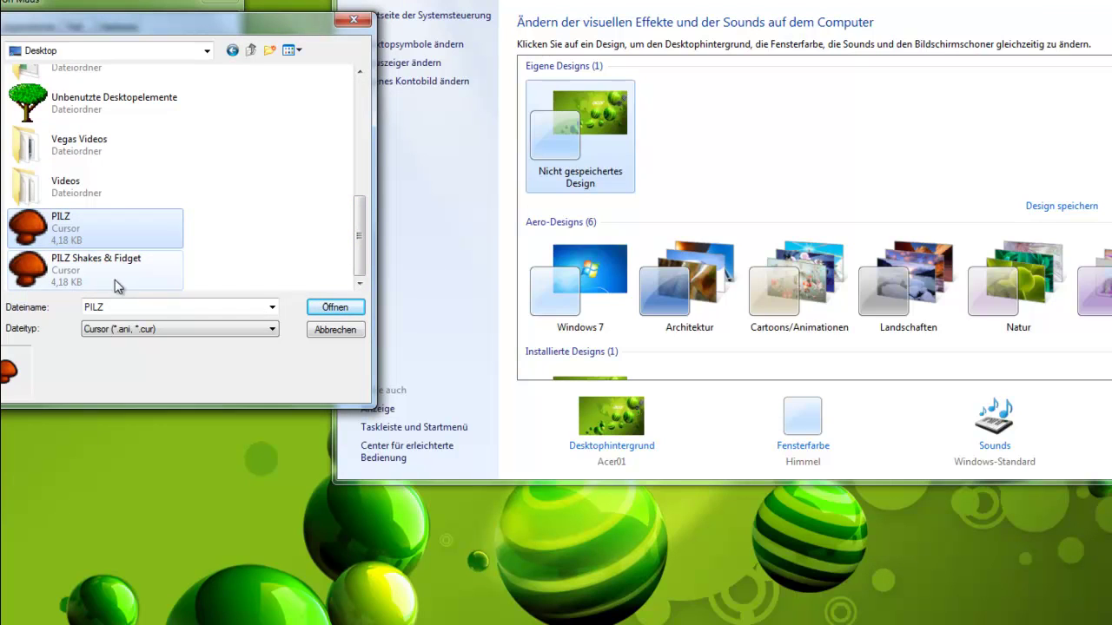
{"action": "left_click", "coordinate": [113, 269]}
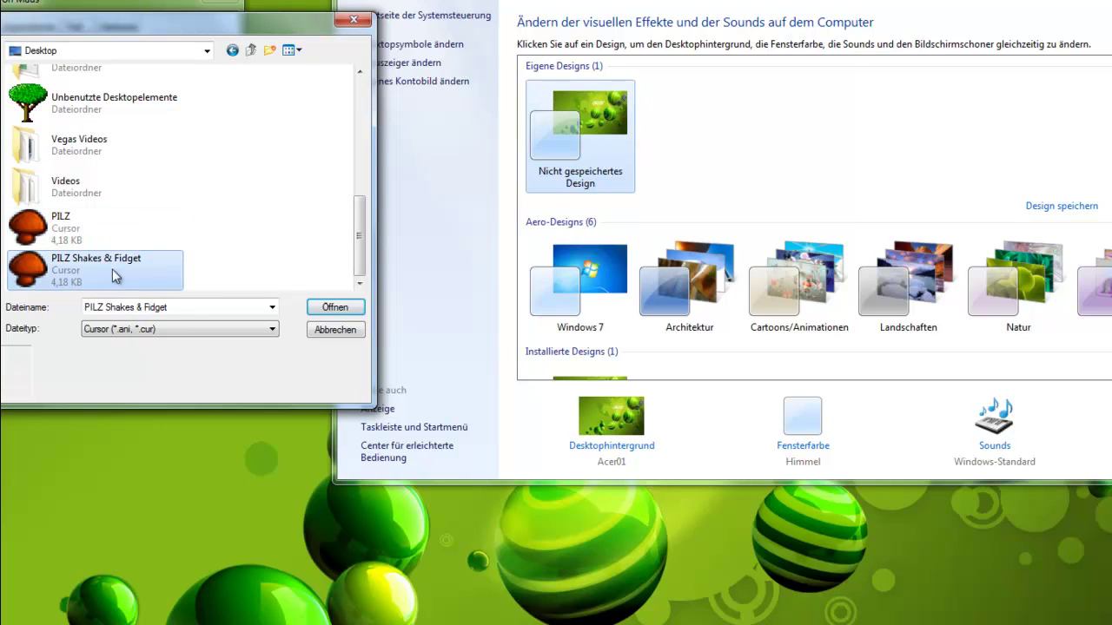
{"action": "left_click", "coordinate": [84, 217]}
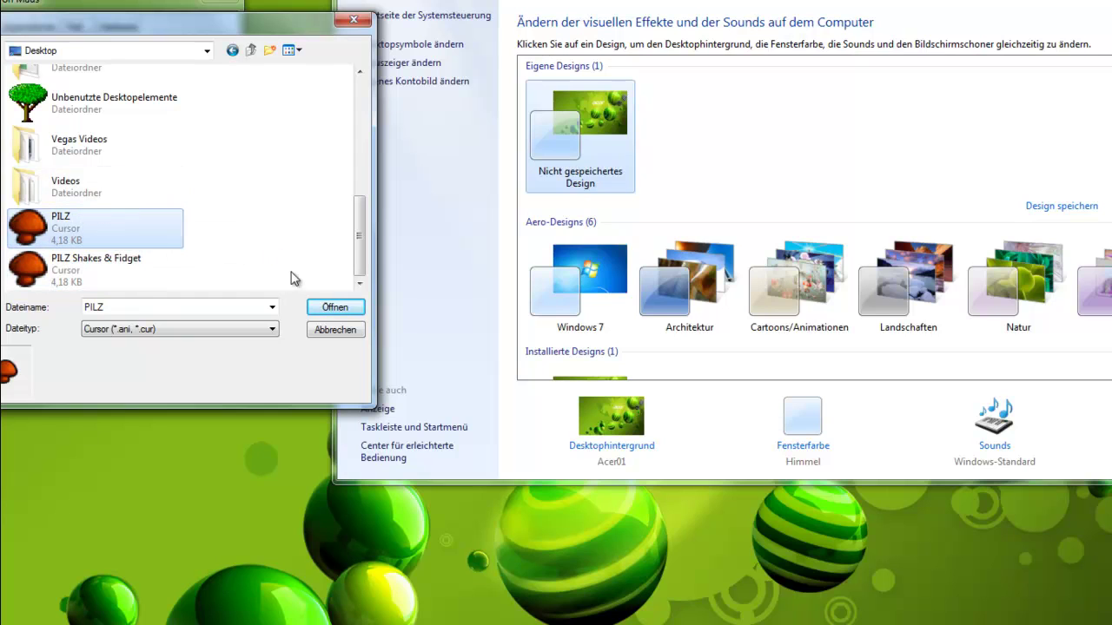
{"action": "left_click", "coordinate": [334, 307]}
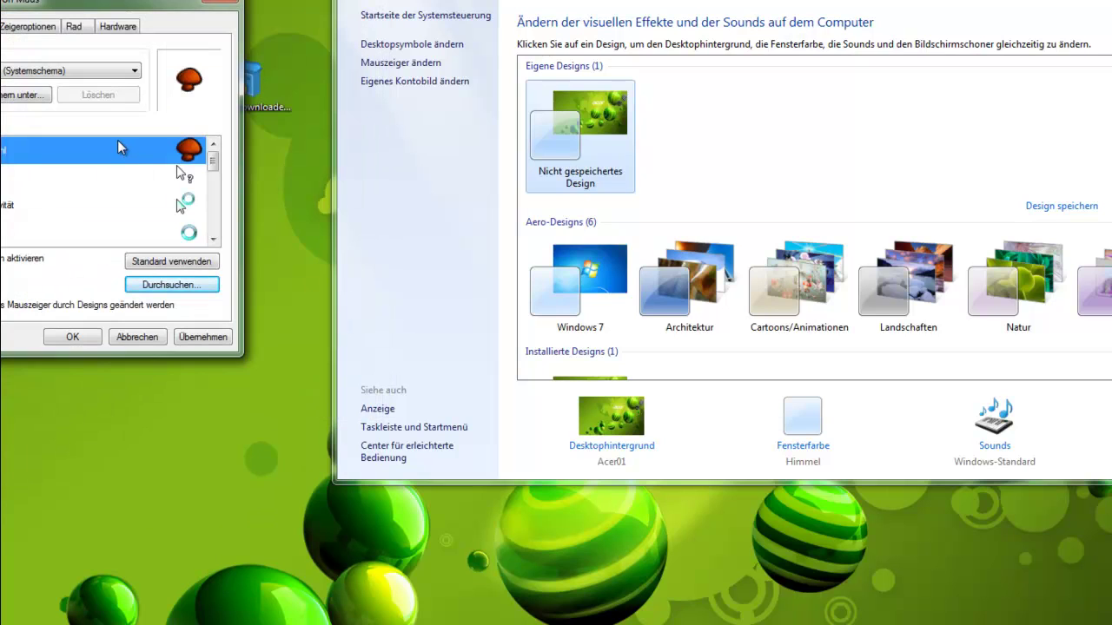
Step: Assign the PILZ cursor file from the desktop to the last pointer in the list as well
{"action": "left_click_drag", "start_coordinate": [214, 164], "coordinate": [213, 224]}
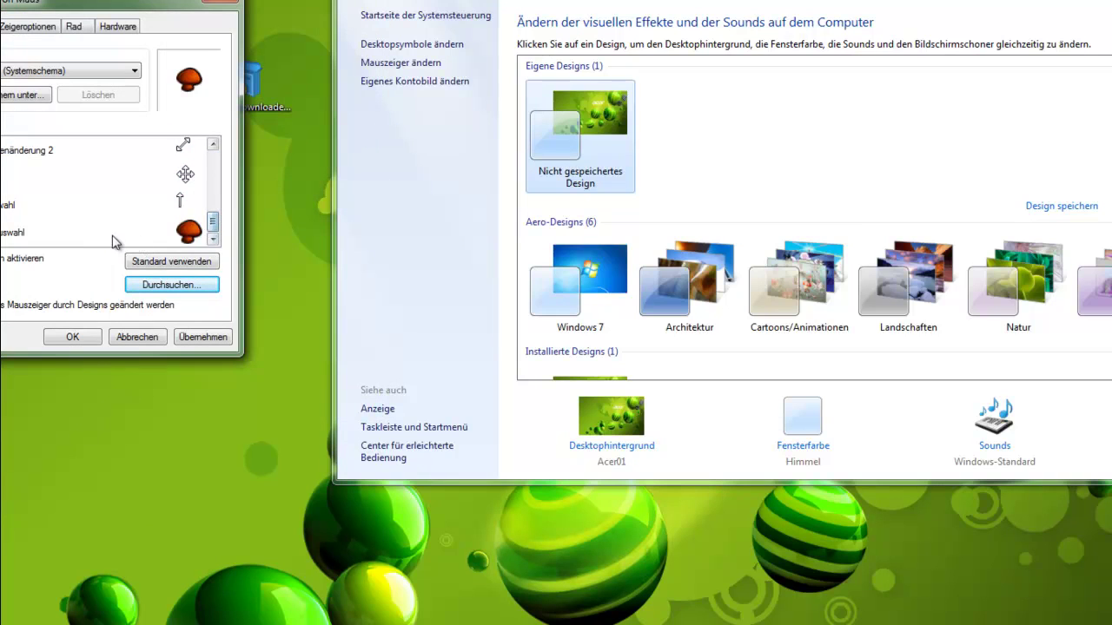
{"action": "left_click", "coordinate": [75, 234]}
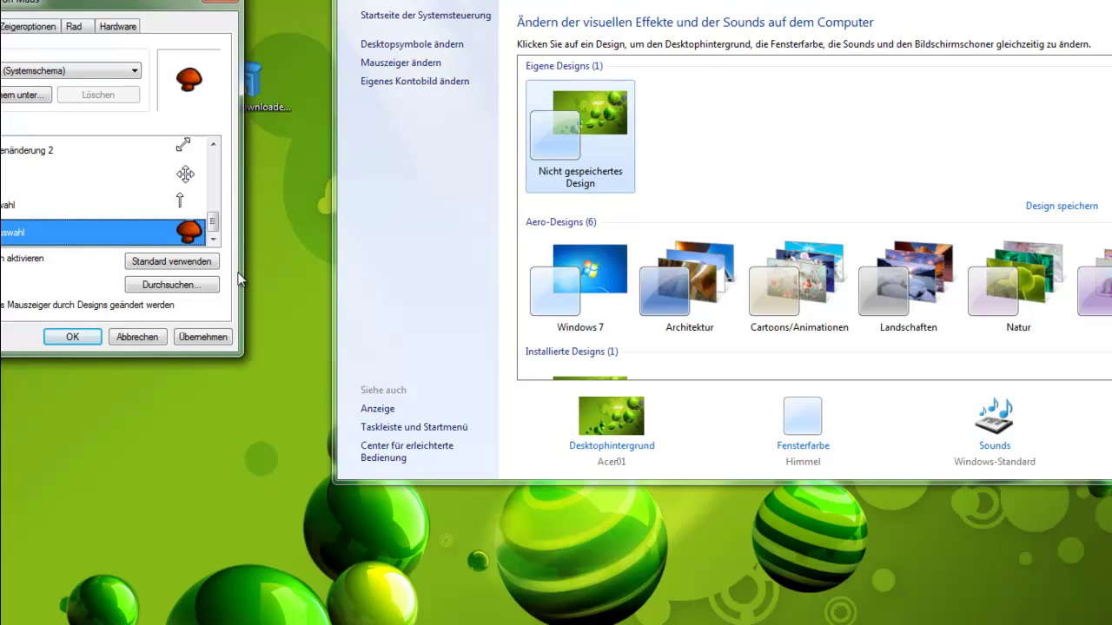
{"action": "left_click", "coordinate": [200, 284]}
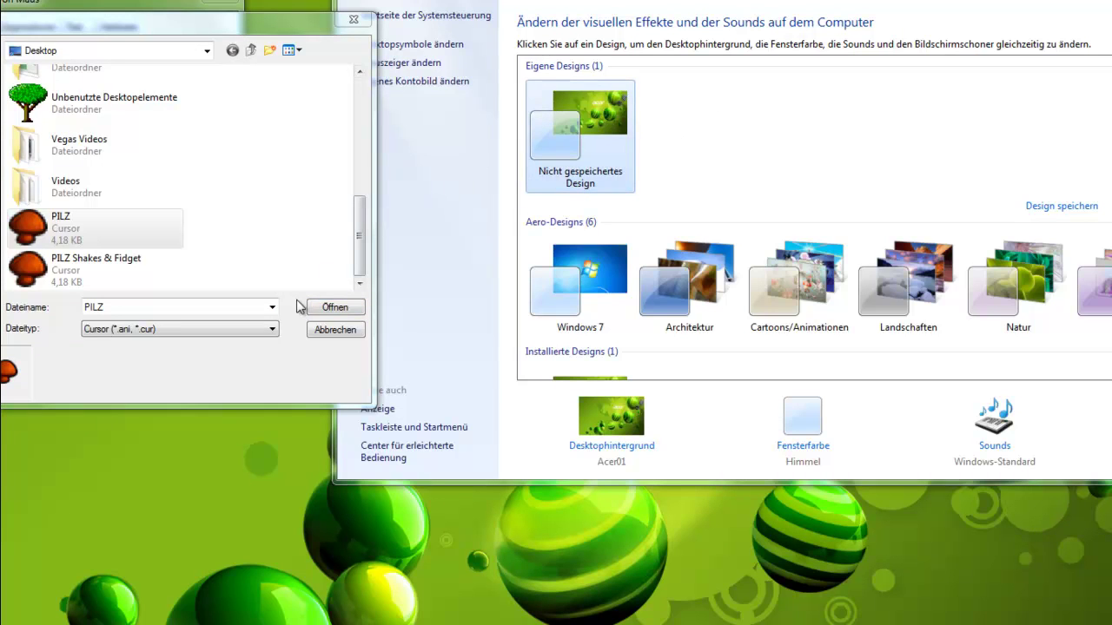
{"action": "left_click", "coordinate": [330, 307]}
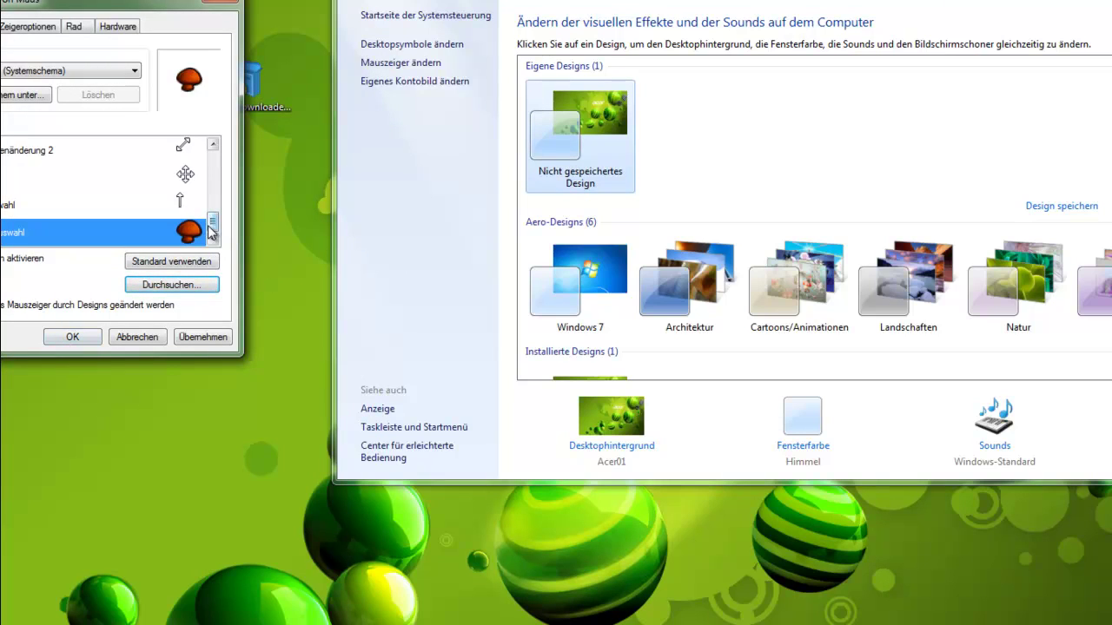
Step: Select the first pointer in the list again and apply the new pointer assignments
{"action": "left_click_drag", "start_coordinate": [213, 227], "coordinate": [213, 153]}
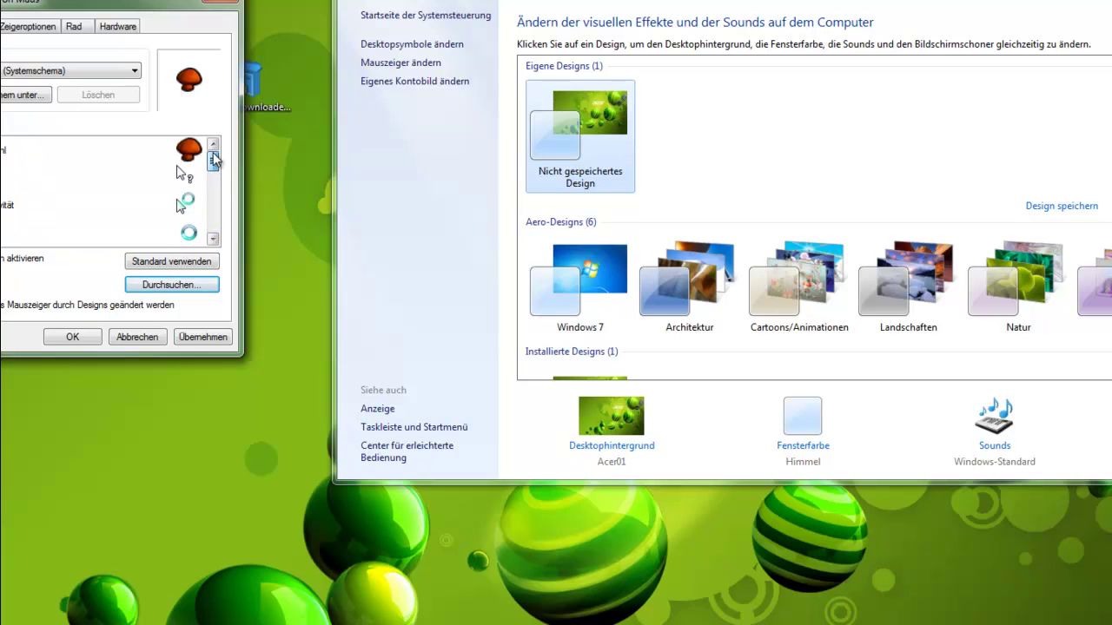
{"action": "left_click", "coordinate": [153, 158]}
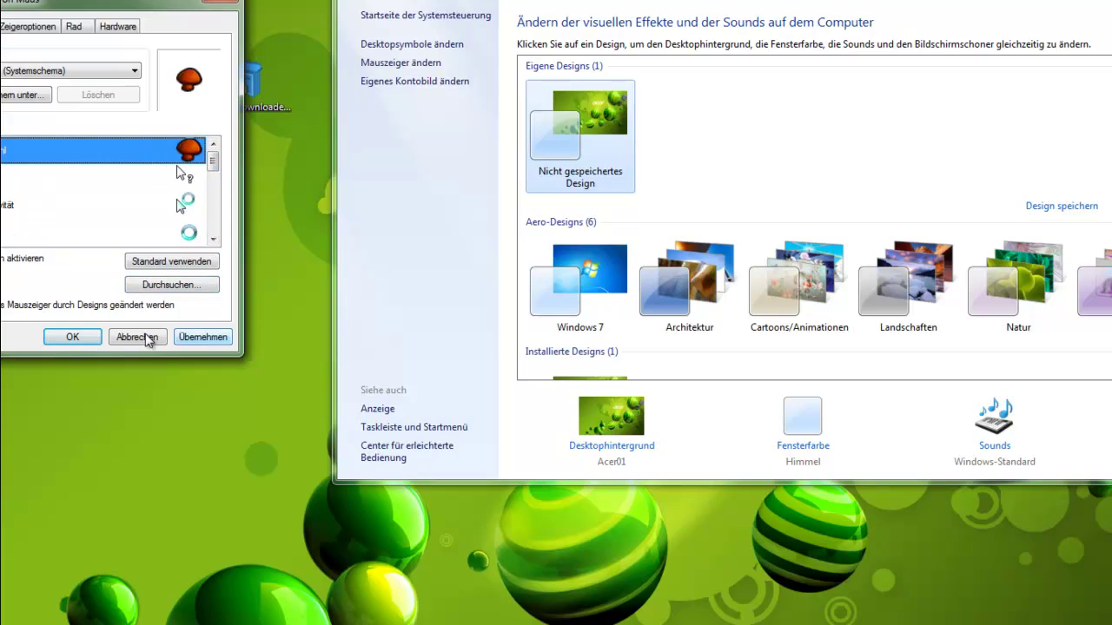
{"action": "left_click", "coordinate": [205, 337]}
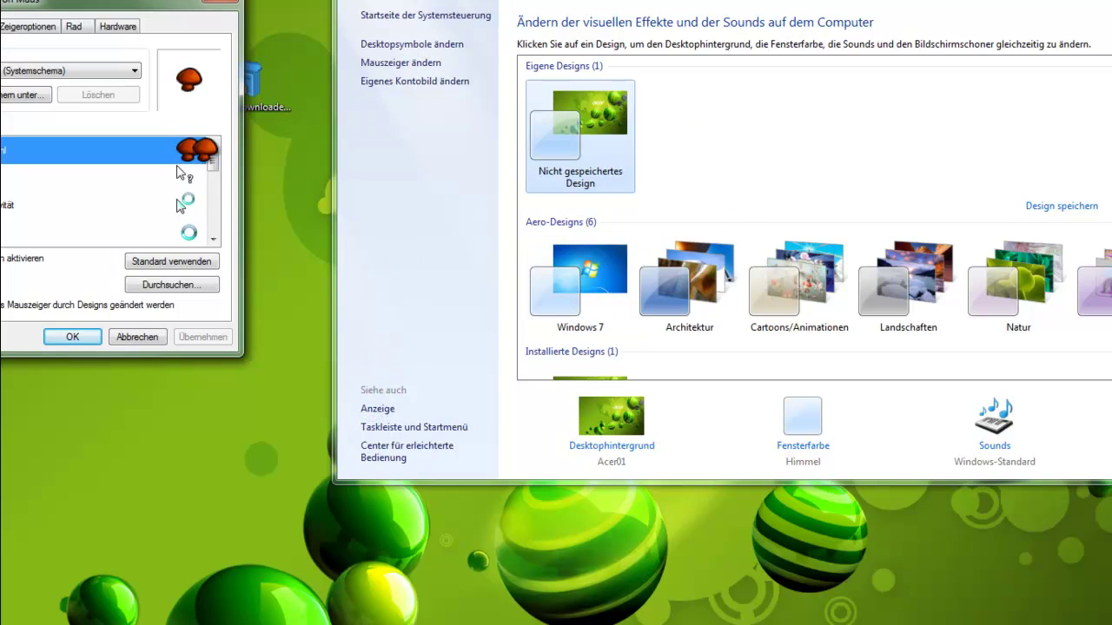
Step: Review the last pointer in the list and close the mouse properties dialog
{"action": "scroll", "coordinate": [214, 158], "scroll_direction": "down", "scroll_amount": 4}
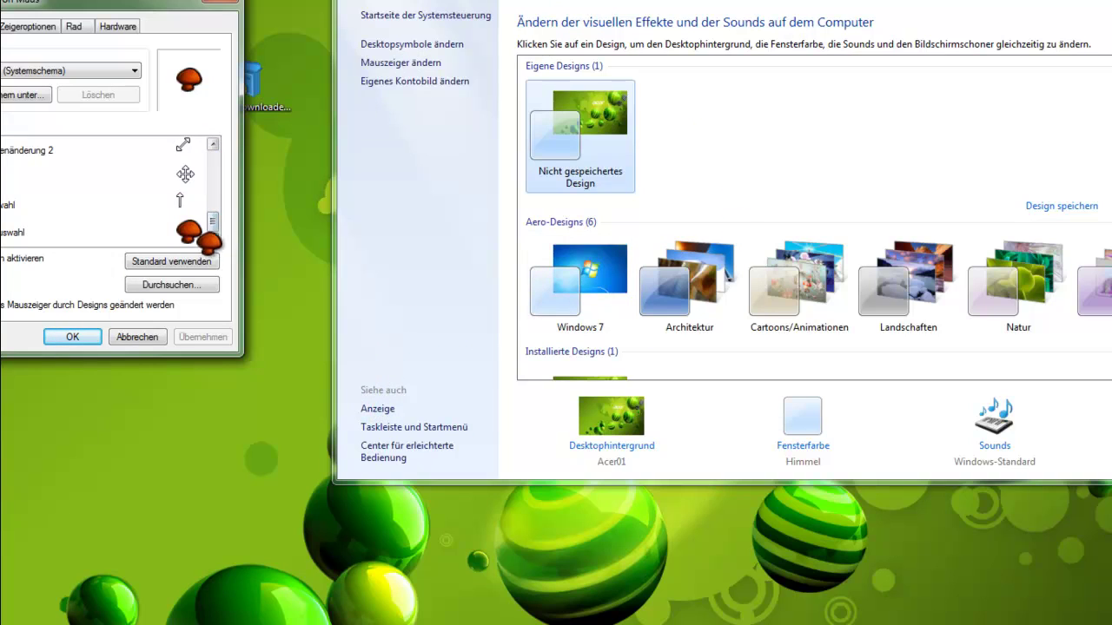
{"action": "left_click", "coordinate": [178, 231]}
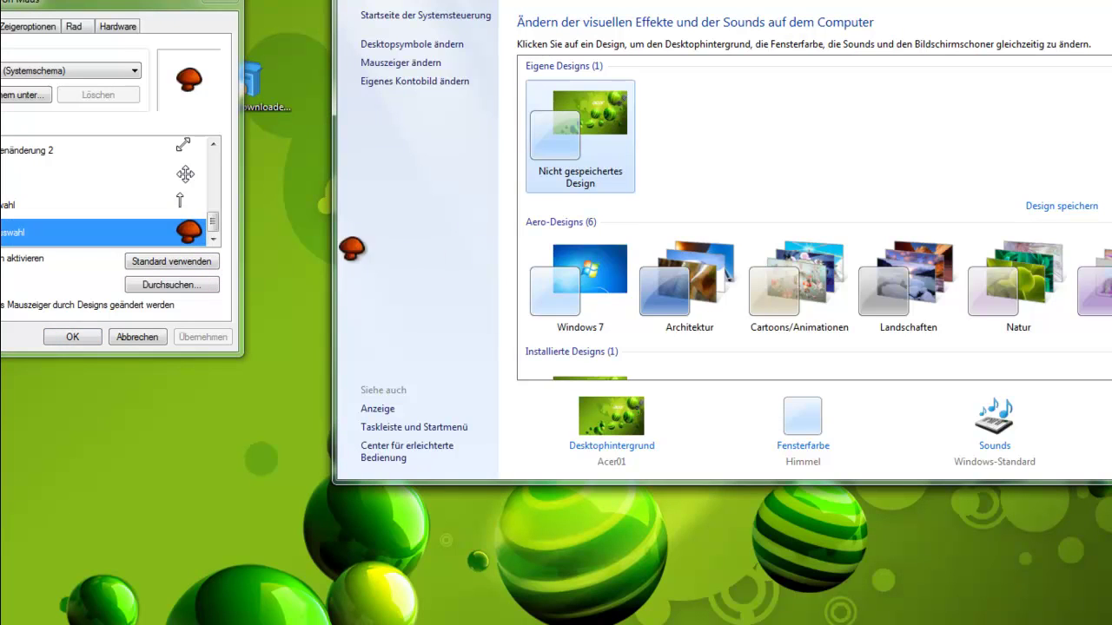
{"action": "left_click", "coordinate": [169, 232]}
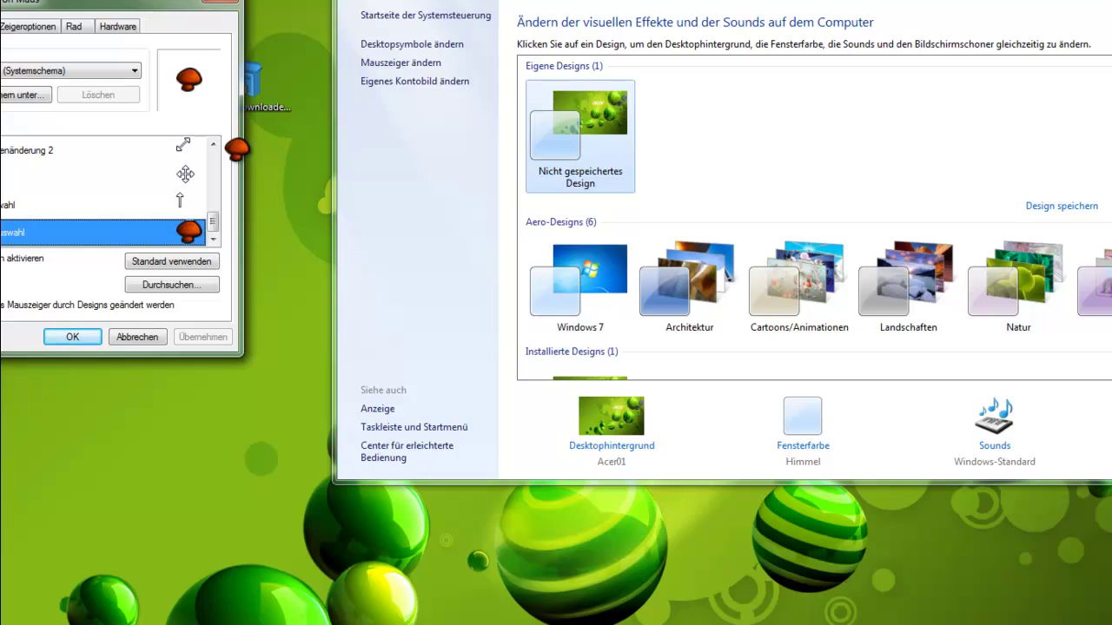
{"action": "left_click", "coordinate": [223, 2]}
{"action": "left_click_drag", "start_coordinate": [189, 212], "coordinate": [96, 347]}
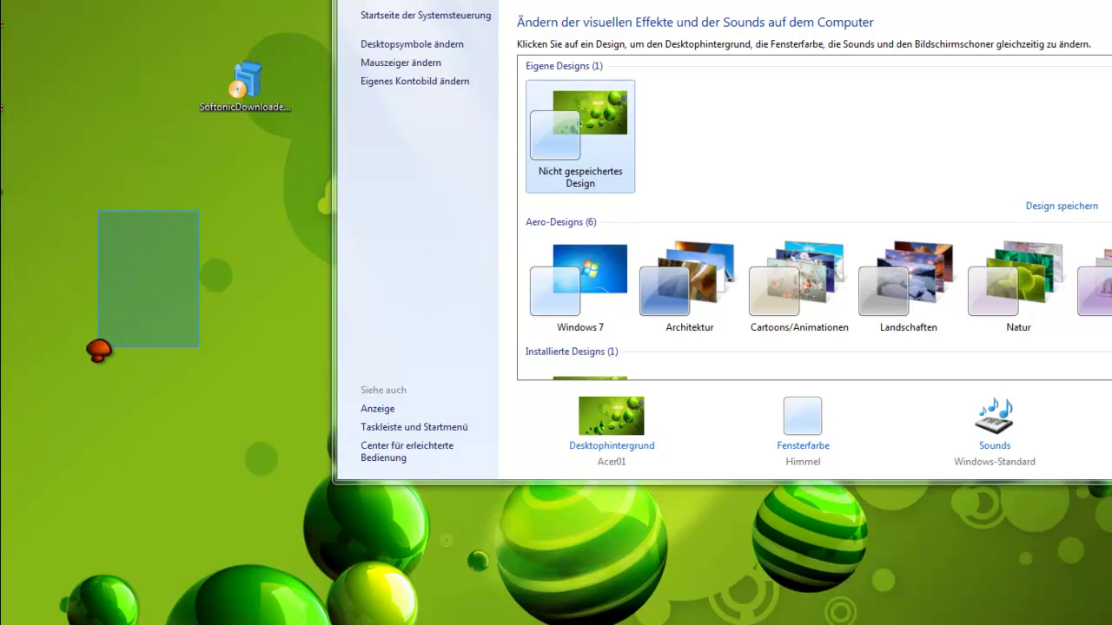
{"action": "mouse_move", "coordinate": [104, 186]}
{"action": "left_mouse_down"}
{"action": "mouse_move", "coordinate": [190, 324]}
{"action": "mouse_move", "coordinate": [281, 154]}
{"action": "mouse_move", "coordinate": [5, 365]}
{"action": "left_mouse_up"}
{"action": "left_click_drag", "start_coordinate": [97, 156], "coordinate": [257, 473]}
{"action": "left_click_drag", "start_coordinate": [125, 146], "coordinate": [165, 400]}
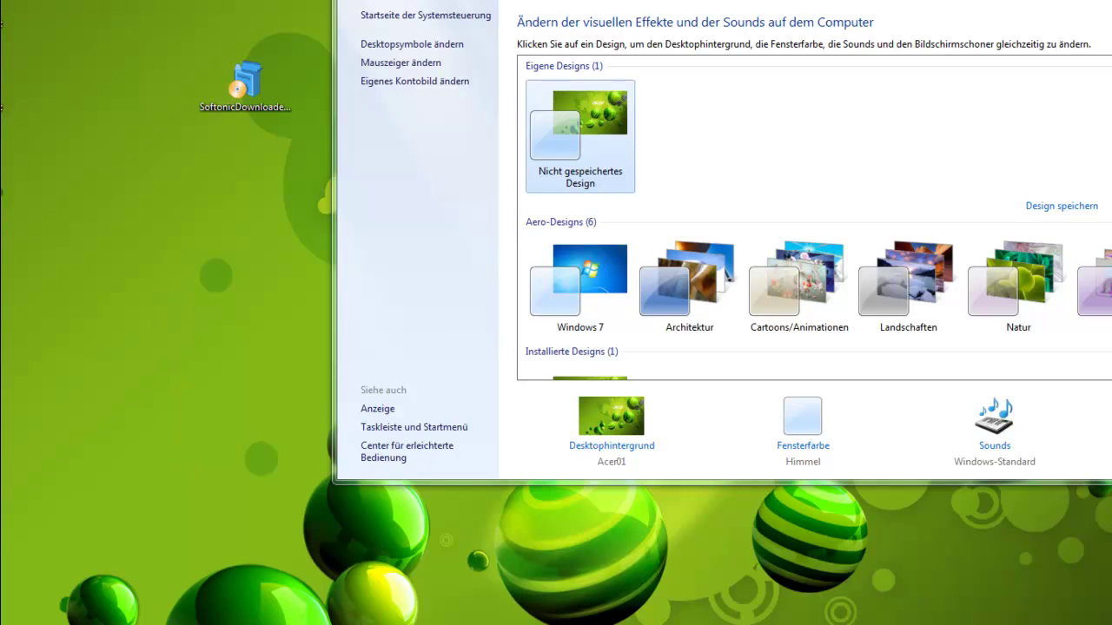